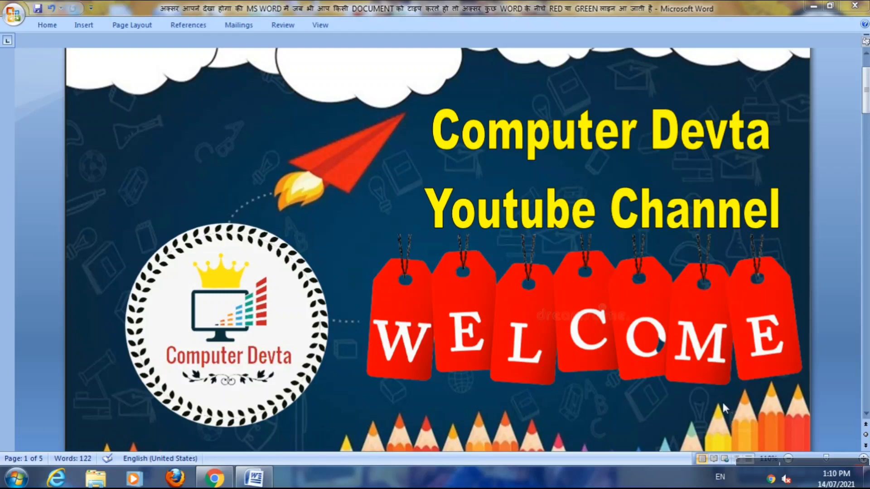
- Scroll down past the title pages to the bottom of the red THESAURUS page
click(866, 415)
scroll(866, 415, down, 3)
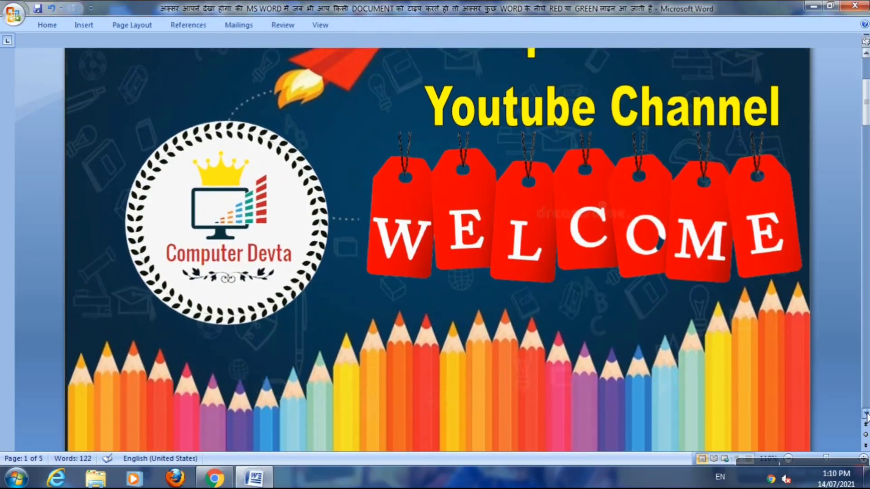
scroll(865, 415, down, 3)
scroll(865, 414, down, 3)
scroll(866, 414, down, 3)
scroll(865, 415, down, 3)
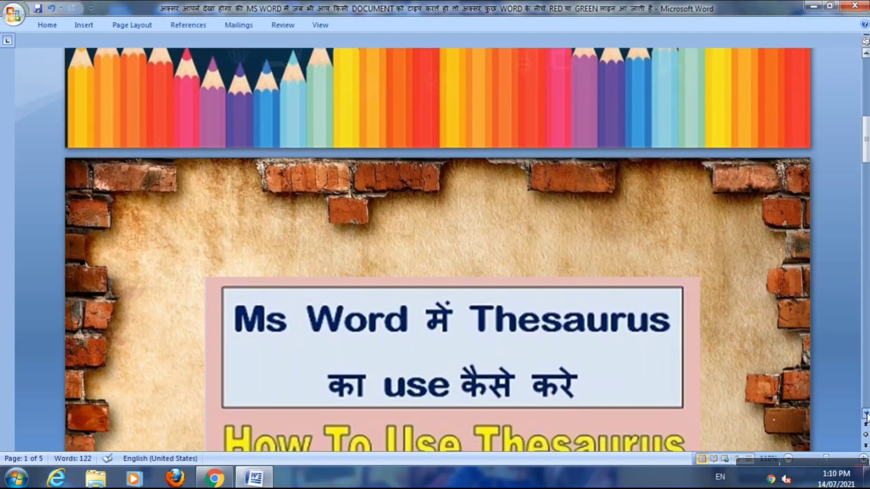
scroll(866, 414, down, 3)
scroll(866, 414, down, 3)
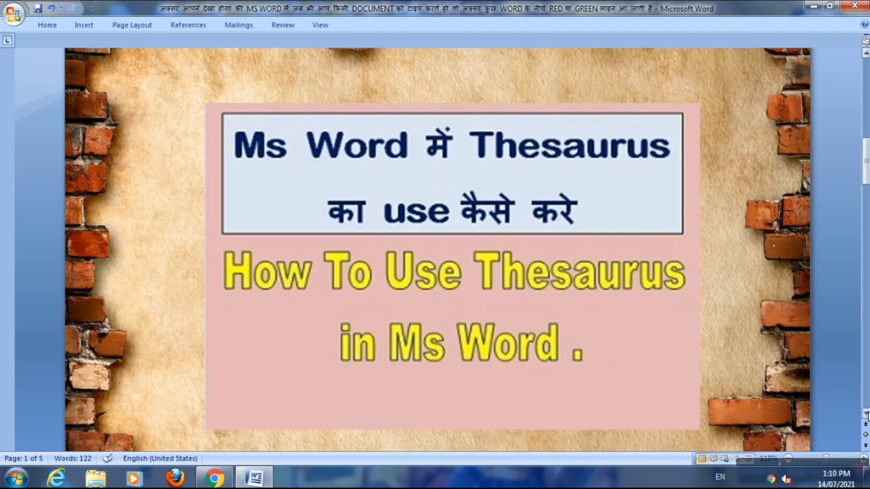
scroll(866, 415, down, 2)
scroll(865, 414, down, 2)
scroll(866, 414, down, 3)
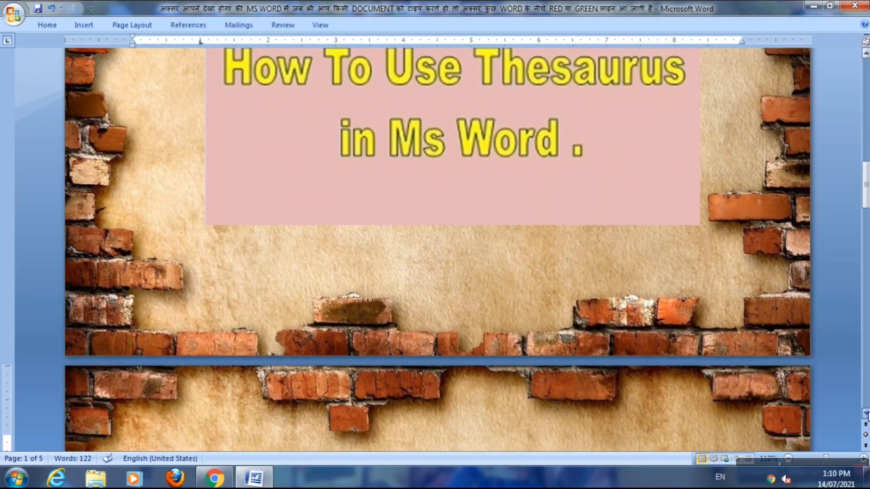
scroll(866, 414, down, 3)
scroll(865, 414, down, 3)
scroll(865, 414, down, 3)
scroll(866, 414, down, 3)
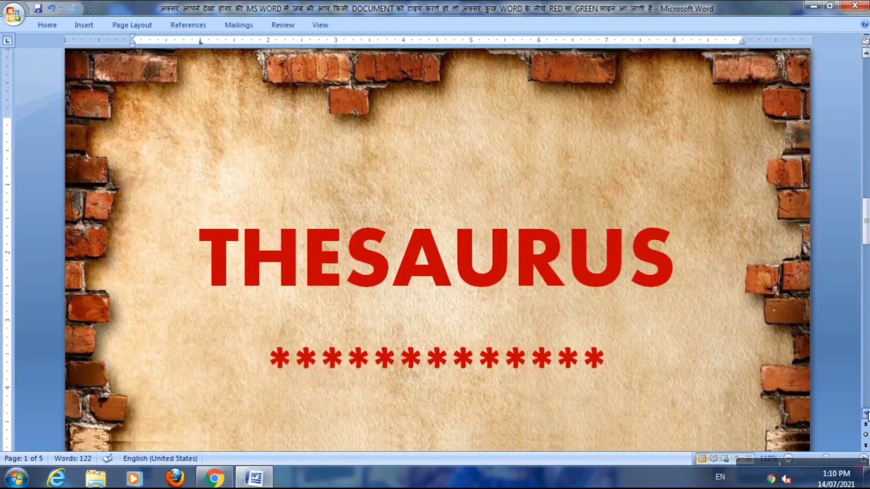
click(866, 414)
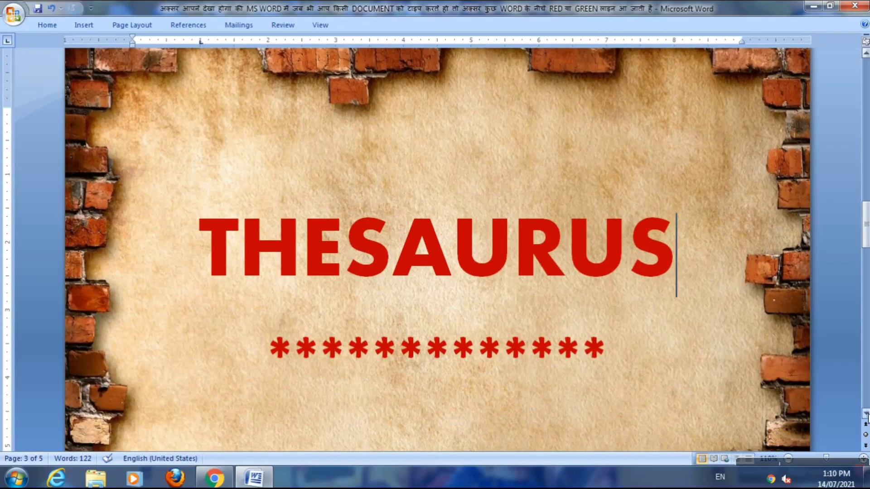
scroll(866, 415, down, 1)
scroll(866, 414, down, 3)
scroll(866, 415, down, 3)
scroll(866, 414, down, 3)
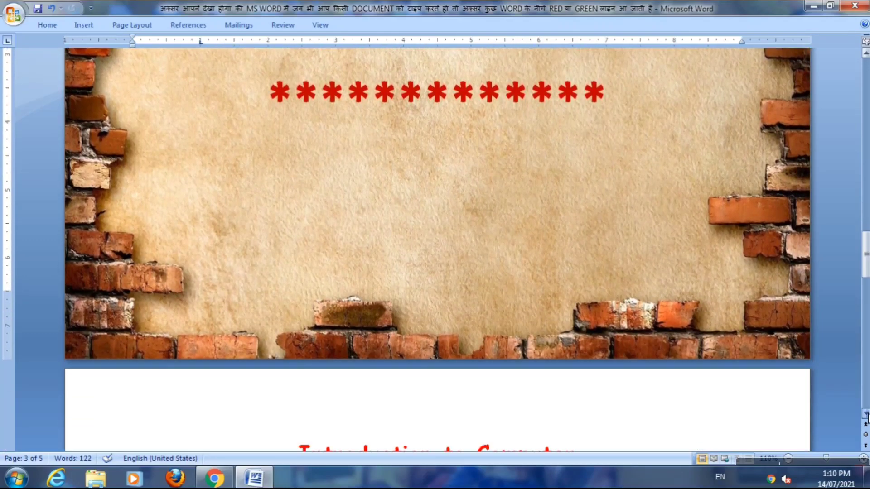
scroll(866, 414, down, 3)
scroll(865, 414, down, 3)
scroll(866, 414, down, 3)
- Scroll down so the Introduction to Computer heading and its computer definition paragraph fill the view
scroll(865, 415, down, 2)
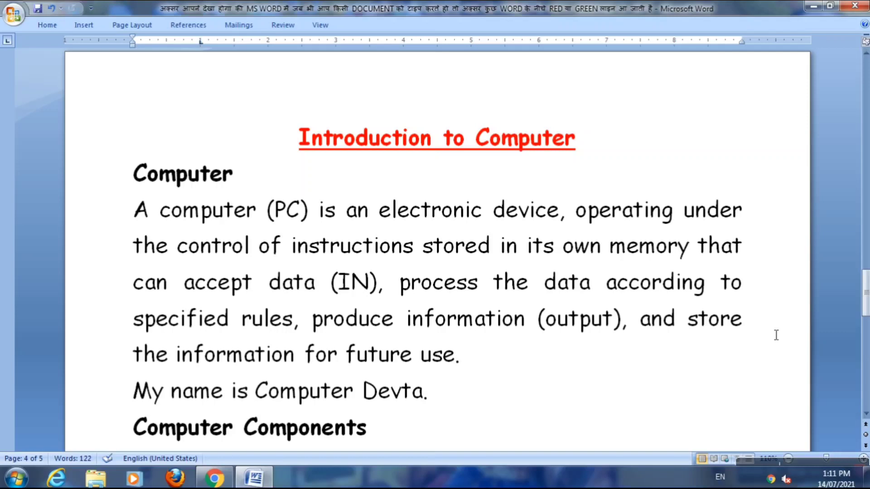
- Place the cursor inside 'control' in the first paragraph and show the Review tab's proofing tools
click(245, 247)
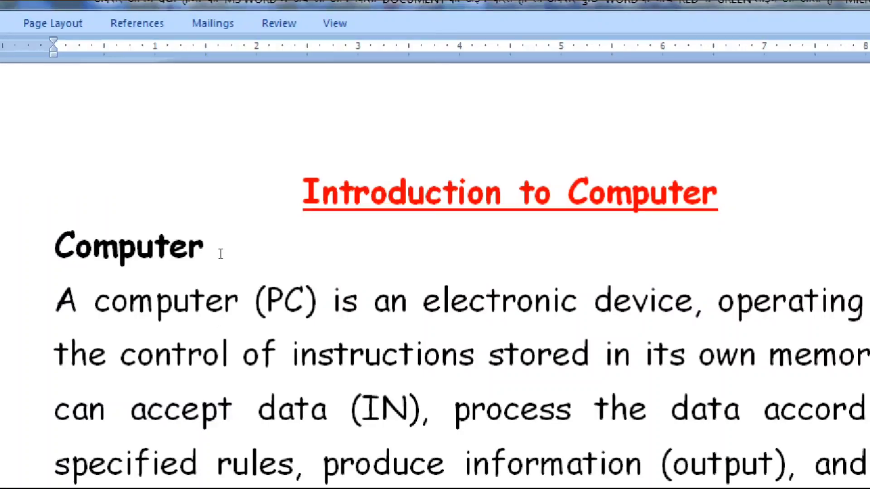
key(Left)
key(Left)
key(Left)
key(Right)
click(283, 25)
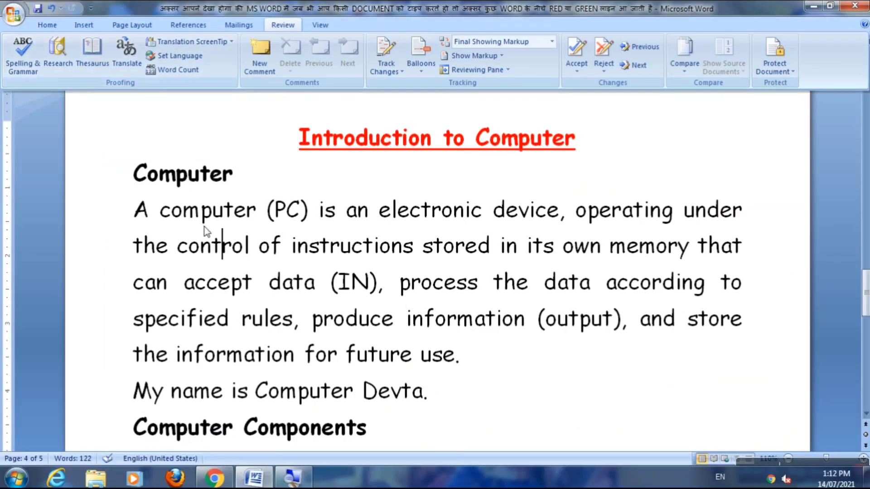
- Keep the ribbon expanded with Ctrl+F1 and look up thesaurus synonyms for 'control'
click(219, 254)
key(Left)
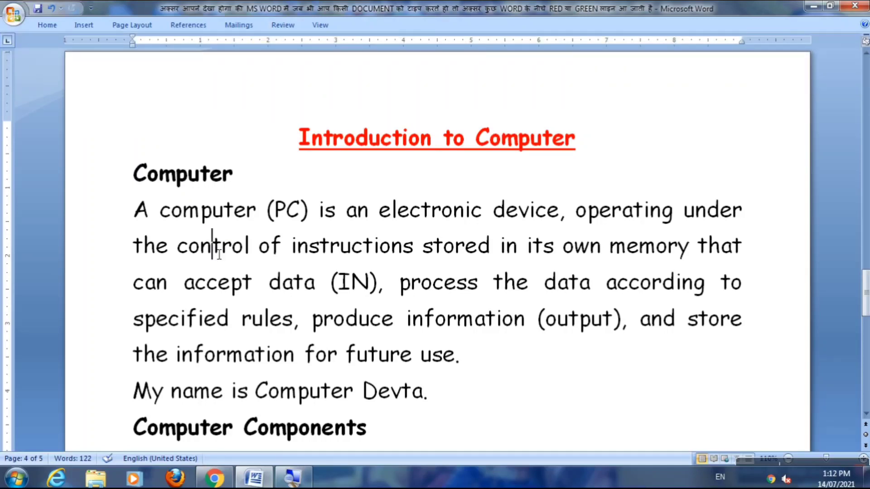
key(ctrl+F1)
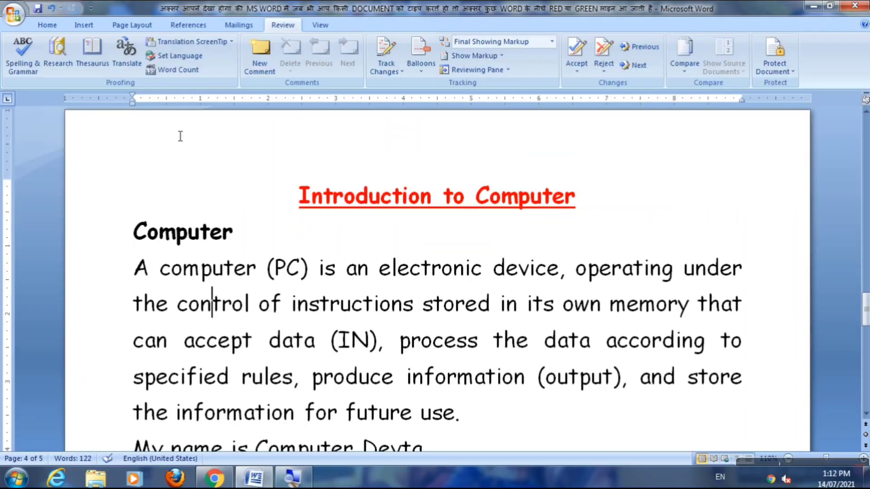
click(92, 53)
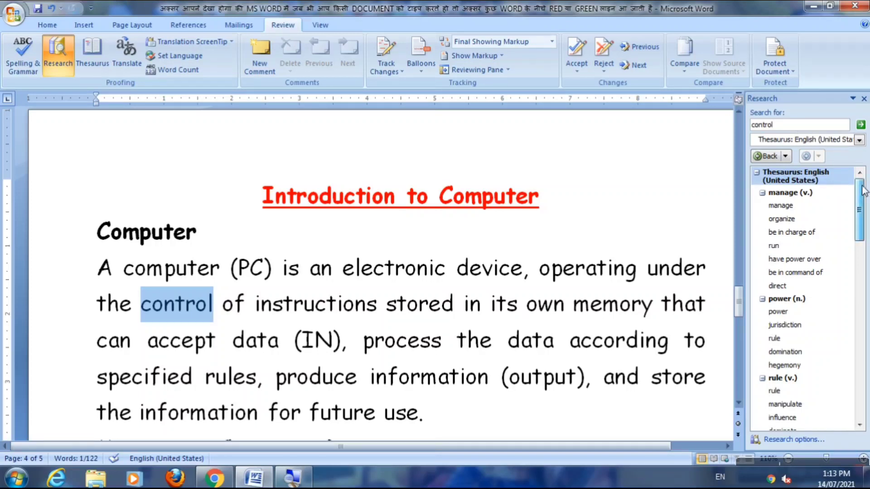
drag(863, 190, 862, 198)
drag(863, 201, 863, 193)
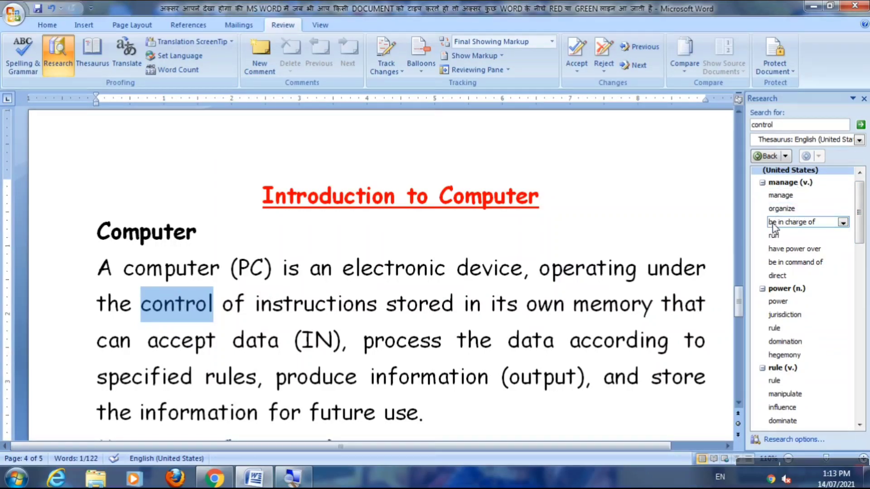
mouse_move(775, 235)
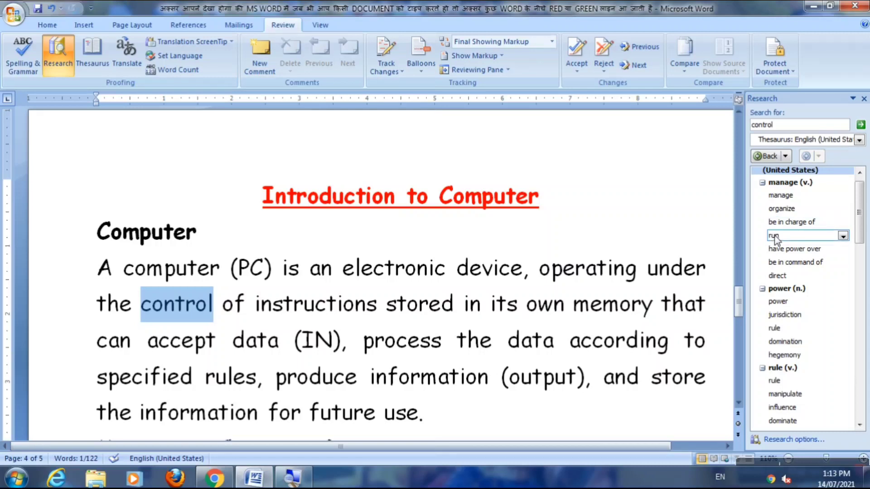
drag(860, 202, 853, 250)
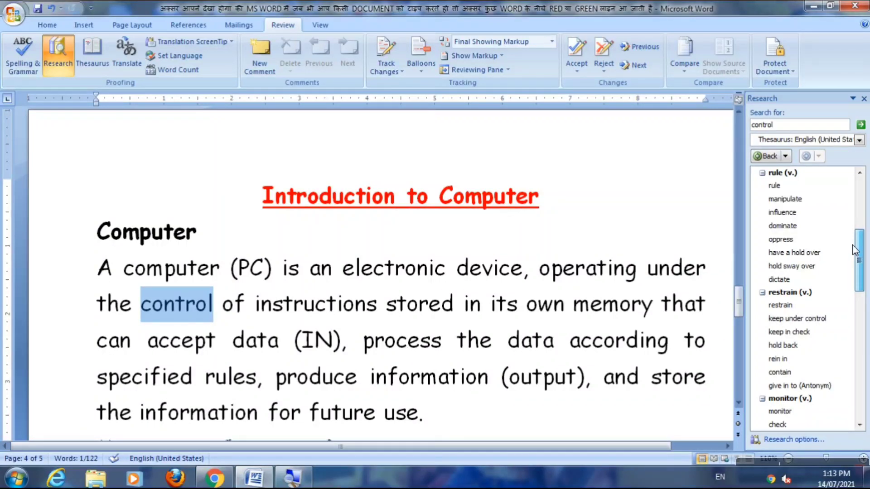
drag(854, 249, 865, 192)
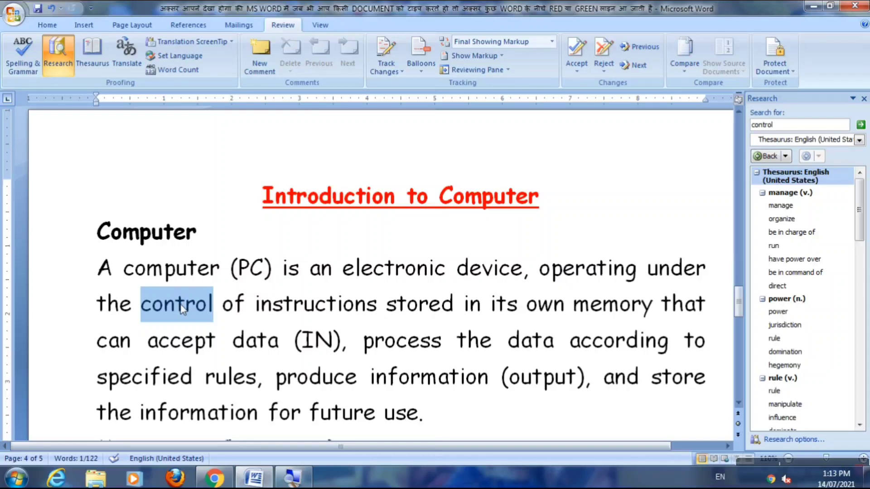
- Insert the synonym 'run' from the Research pane in place of 'control'
mouse_move(803, 245)
click(844, 246)
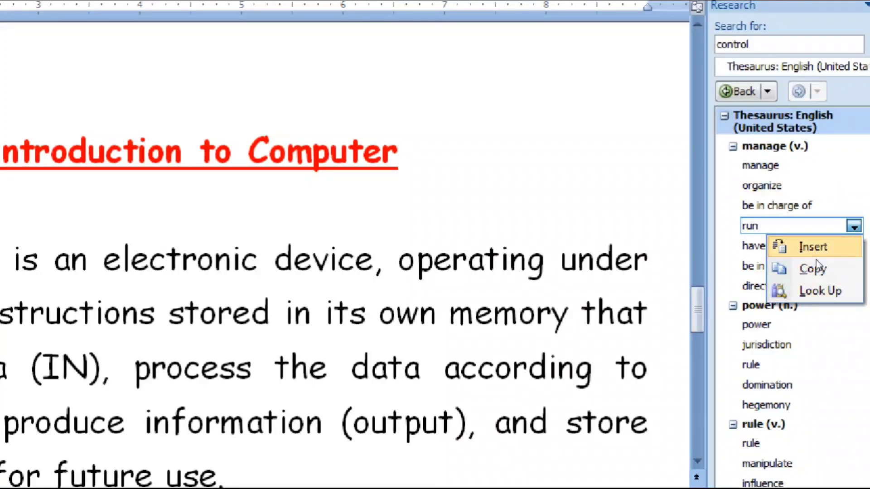
click(814, 246)
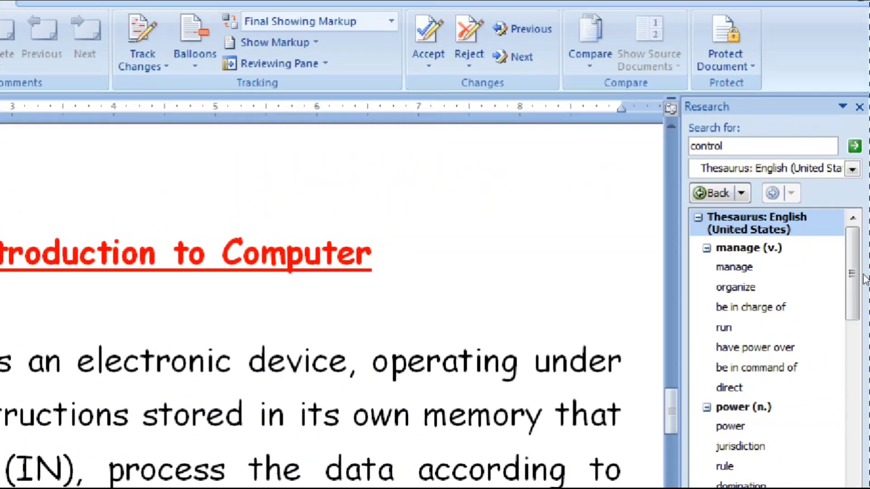
key(Return)
key(Down)
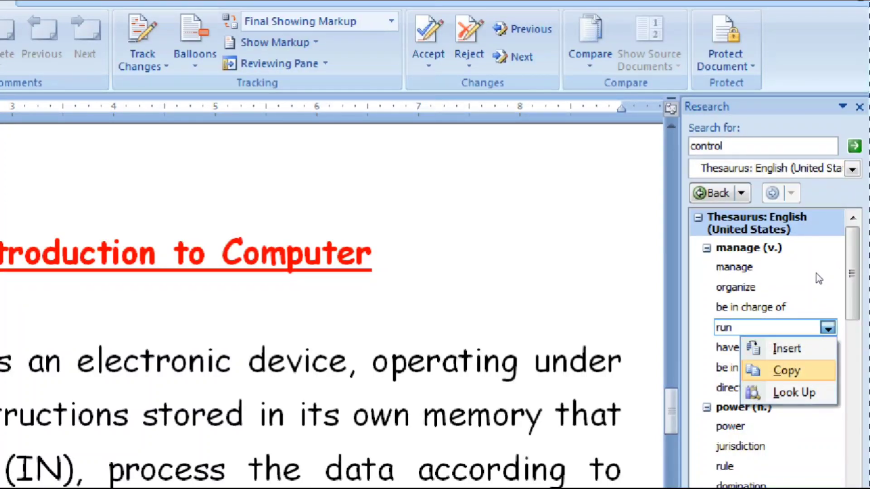
key(Down)
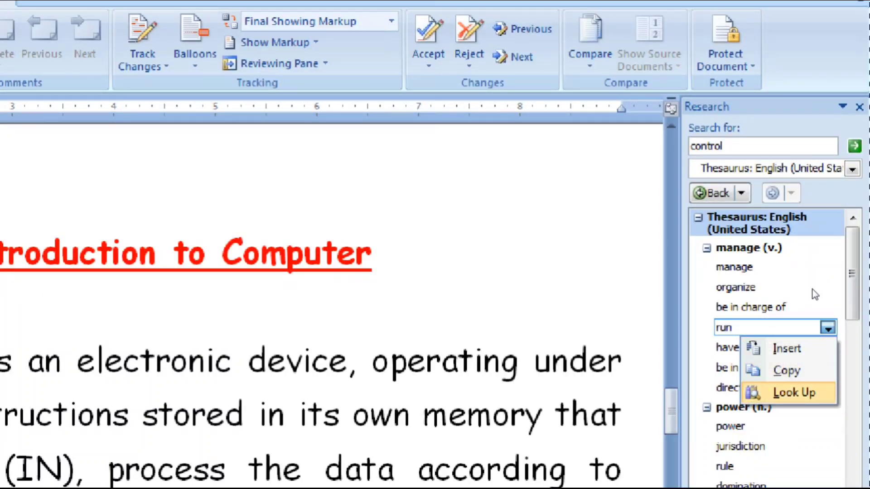